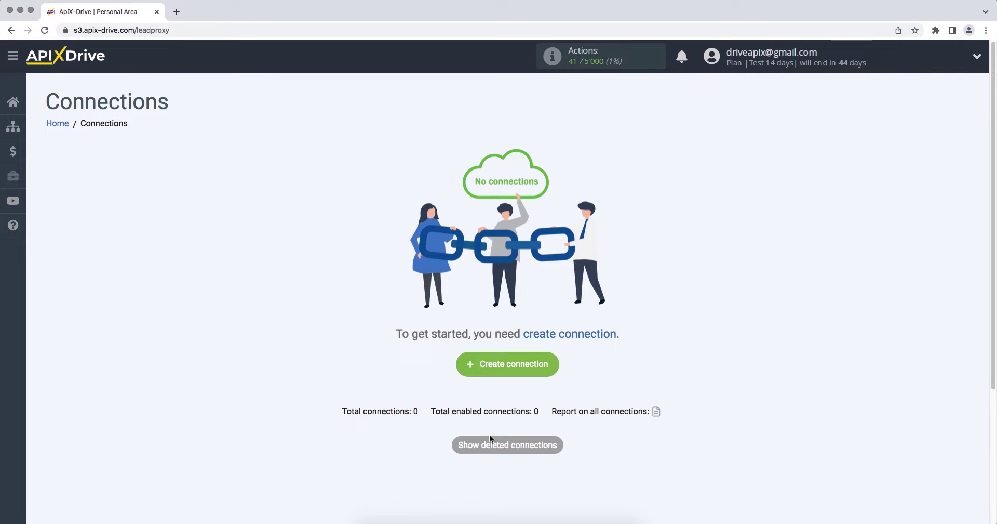
# Step: Create a new connection with ActiveCampaign as source and Get Deals (new) as the trigger
pyautogui.click(461, 368)
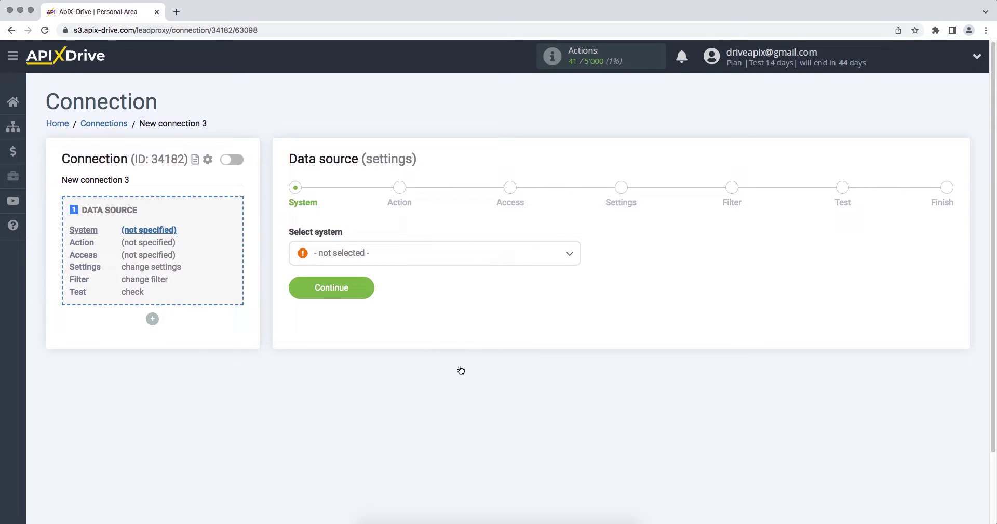
pyautogui.click(481, 258)
pyautogui.click(374, 285)
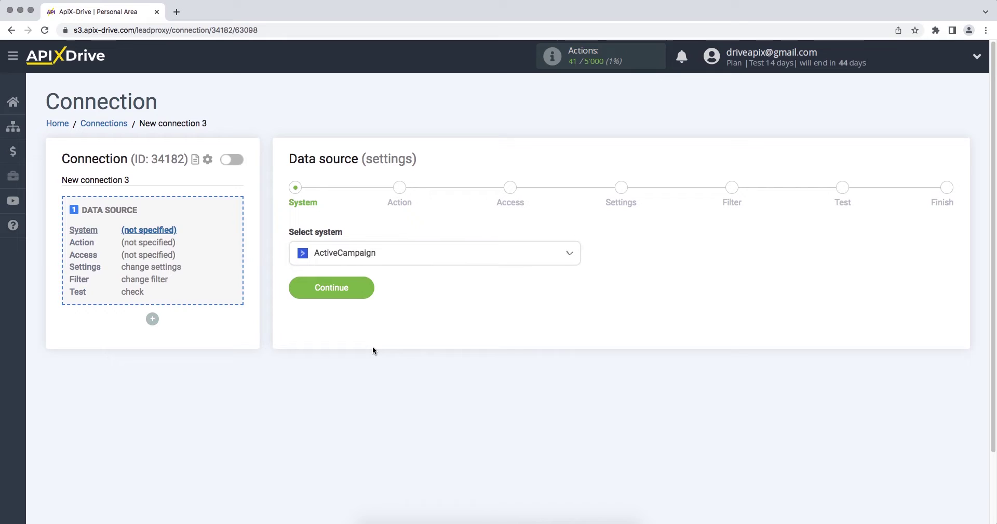
pyautogui.click(294, 289)
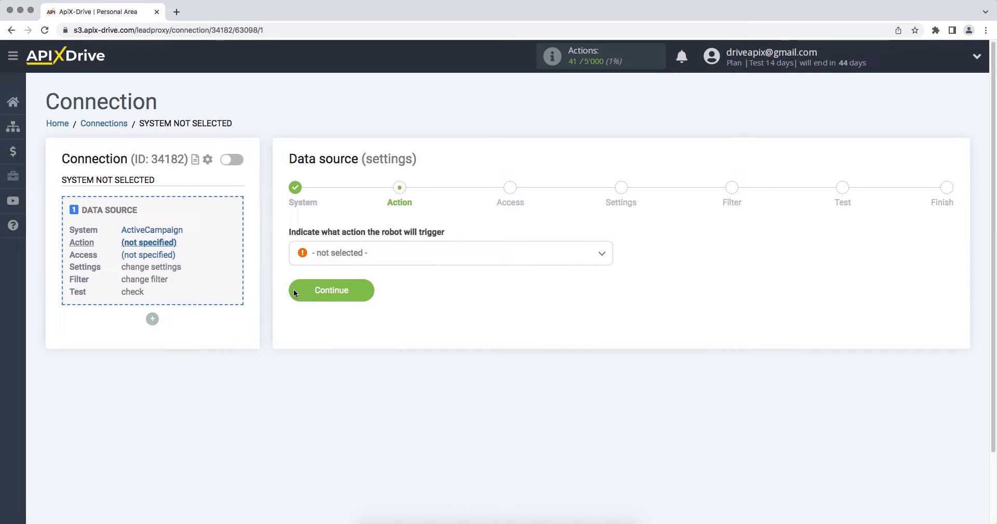
pyautogui.click(314, 255)
pyautogui.click(323, 315)
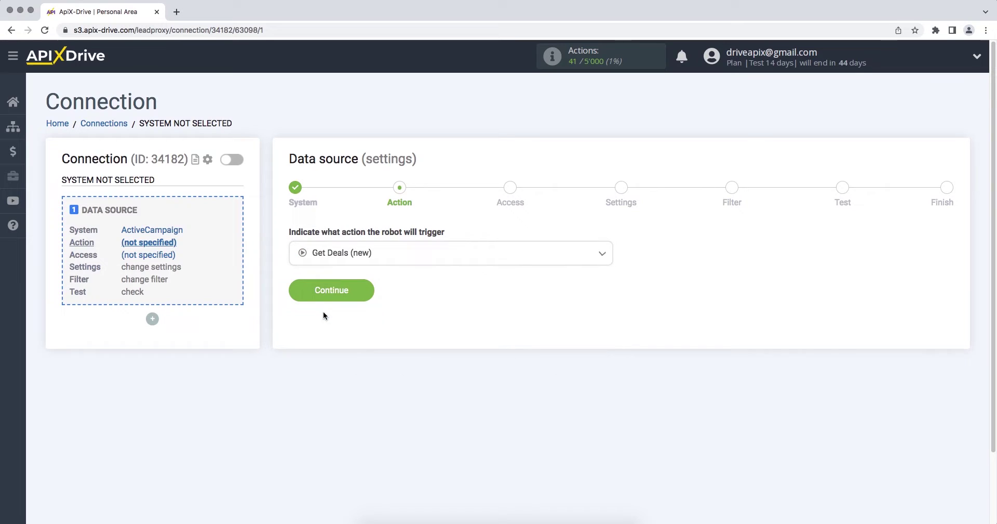
pyautogui.click(298, 290)
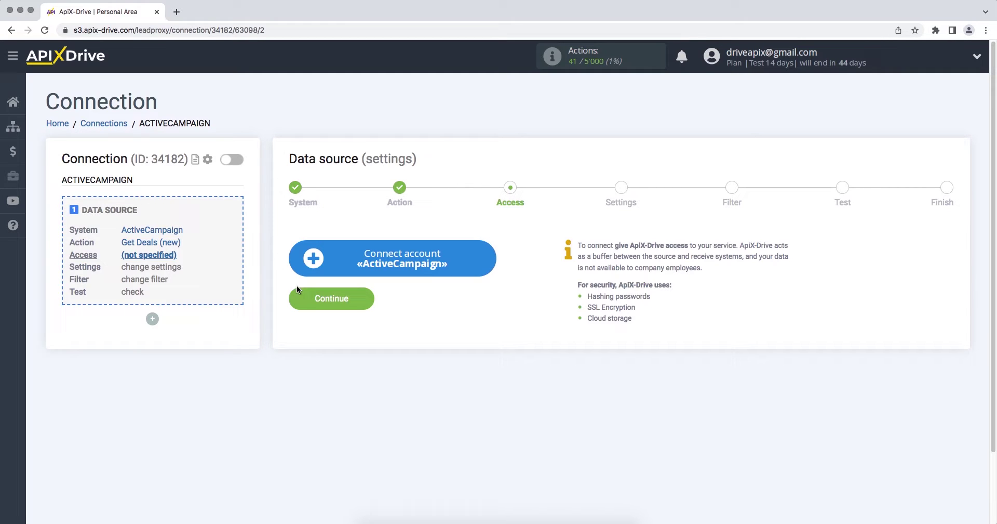
# Step: Open the Integration setup form for connecting an ActiveCampaign account
pyautogui.click(295, 267)
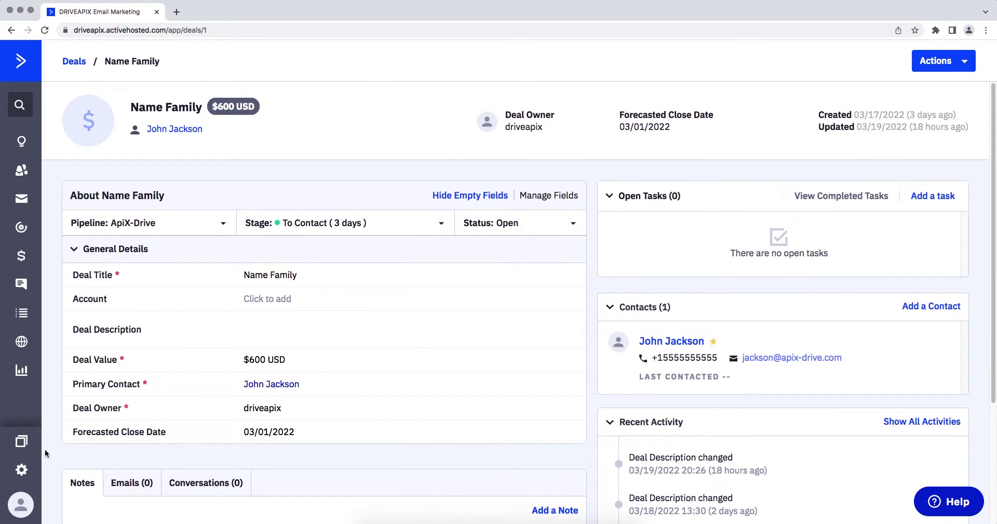
# Step: Go to ActiveCampaign's Developer settings and select the API URL for copying
pyautogui.click(21, 470)
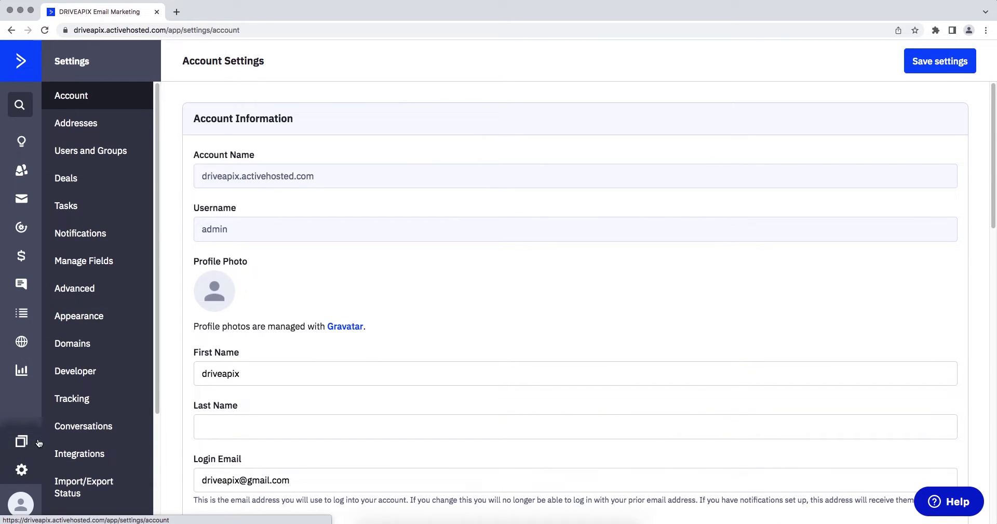
pyautogui.click(79, 382)
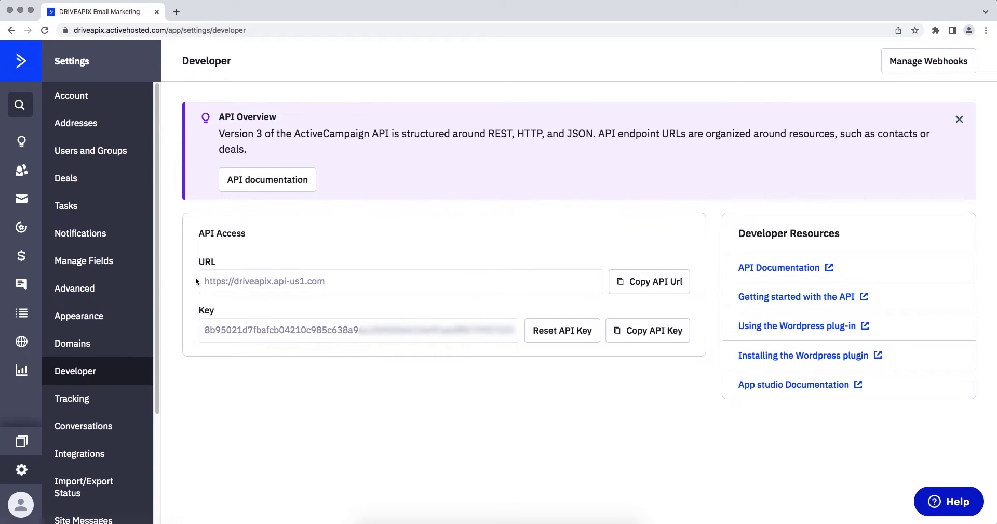
pyautogui.moveTo(203, 281); pyautogui.dragTo(330, 283)
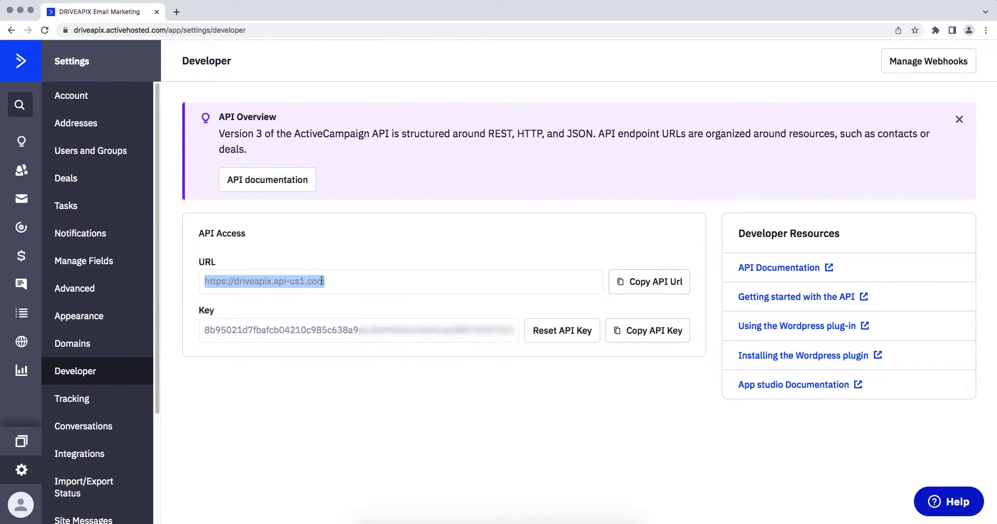
pyautogui.rightClick(321, 280)
# Step: Paste the copied ActiveCampaign API URL into ApiX-Drive's API Domain field
pyautogui.click(328, 298)
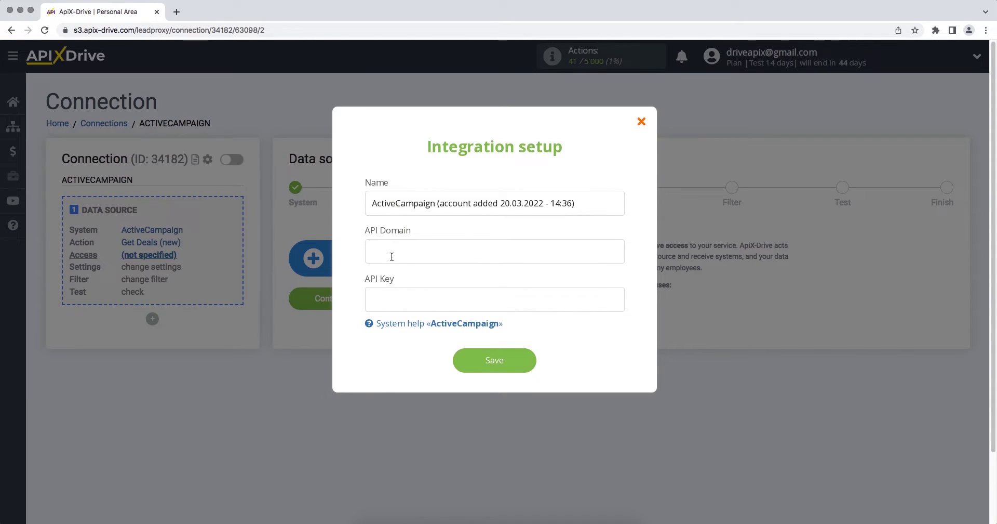
pyautogui.rightClick(391, 254)
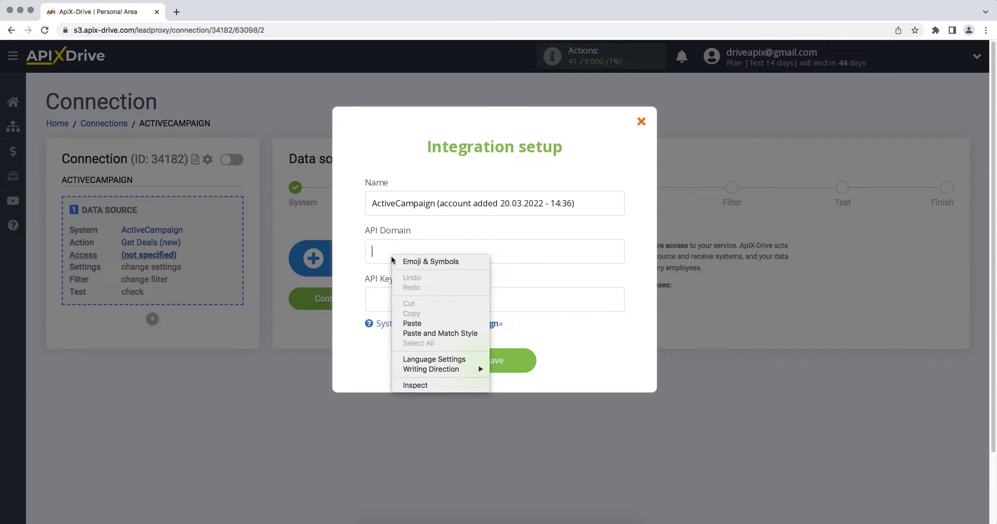
pyautogui.click(410, 323)
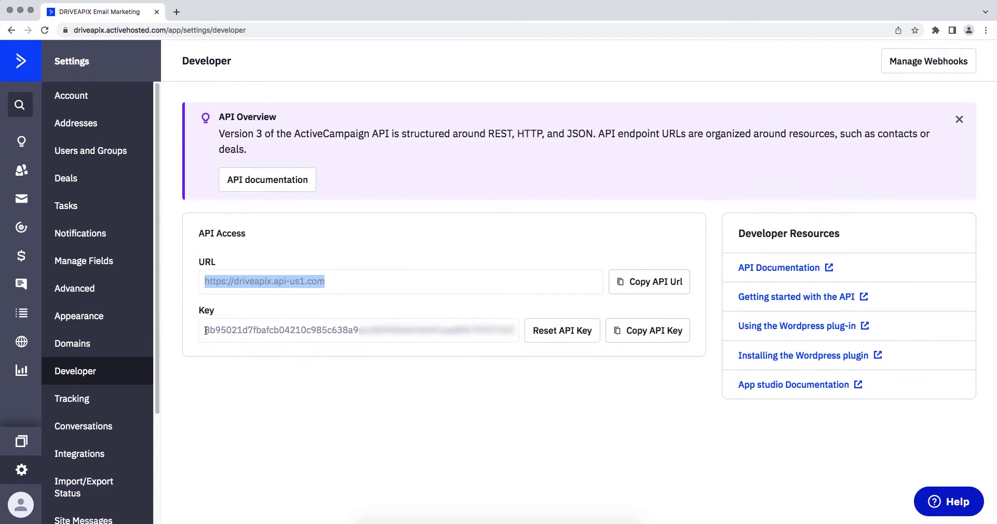
# Step: Copy the ActiveCampaign API key into the API Key field and save the account
pyautogui.moveTo(206, 331); pyautogui.dragTo(528, 334)
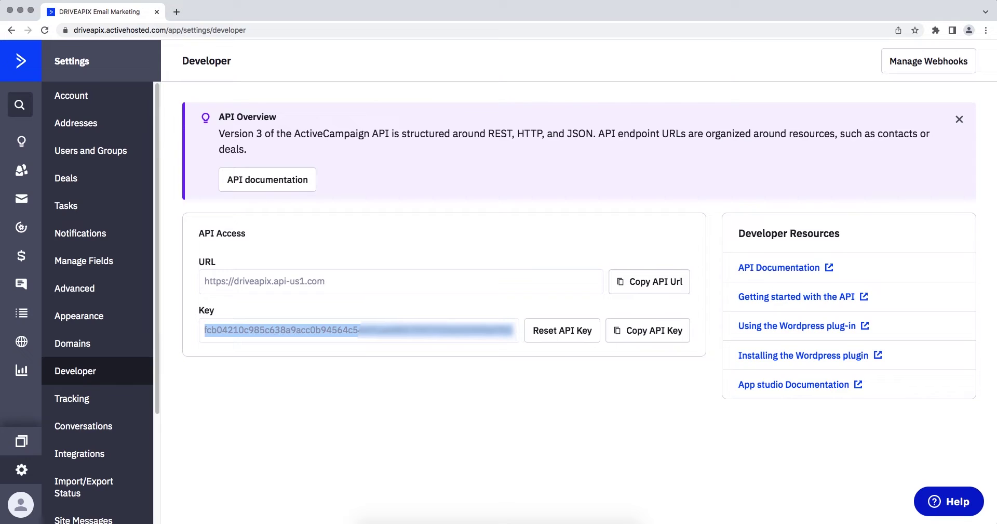
pyautogui.rightClick(495, 331)
pyautogui.click(504, 348)
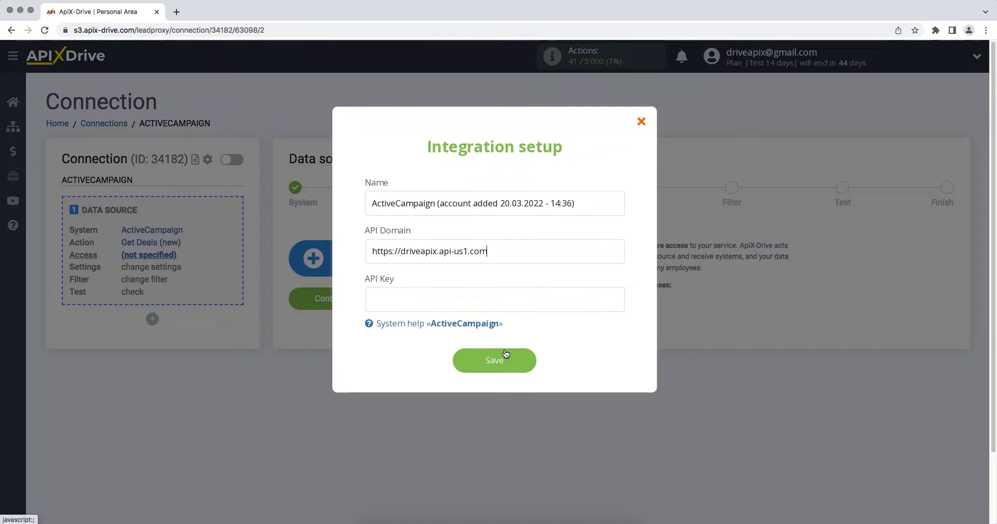
pyautogui.rightClick(478, 296)
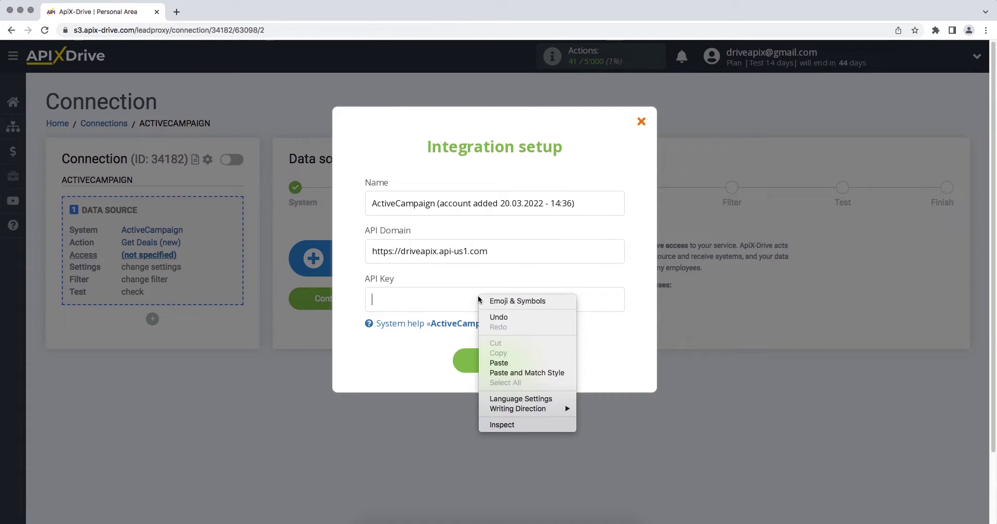
pyautogui.click(499, 362)
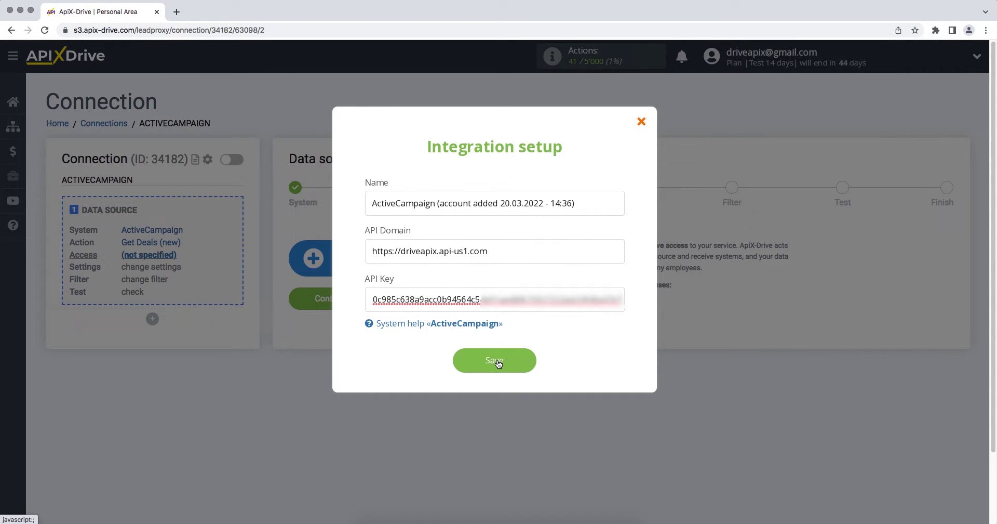
pyautogui.click(496, 362)
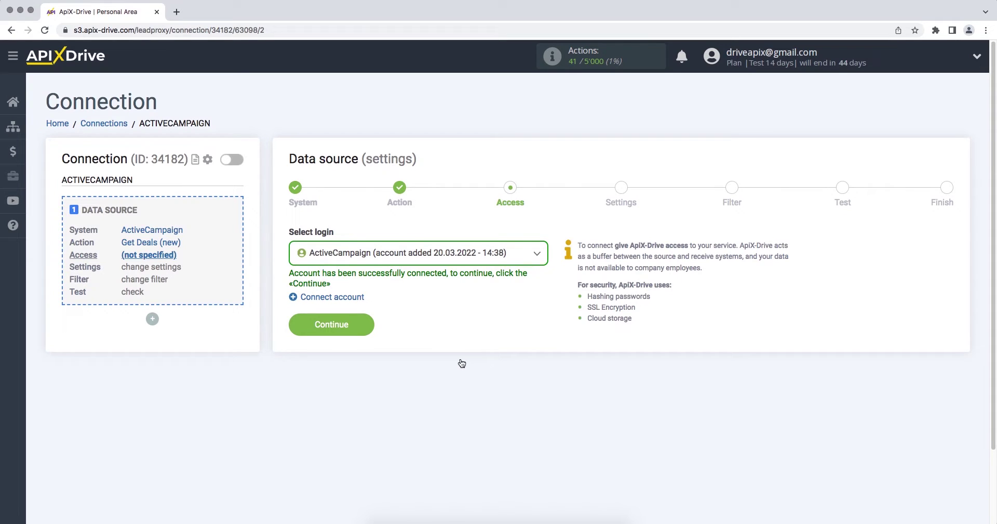
# Step: Select the new ActiveCampaign account as login and pass Settings and Filter unchanged
pyautogui.click(439, 255)
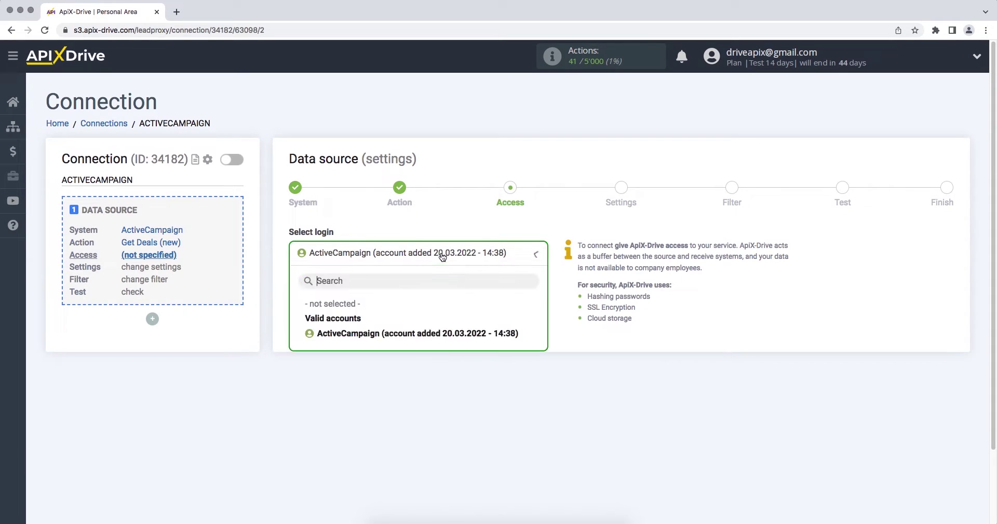
pyautogui.click(422, 332)
pyautogui.click(295, 324)
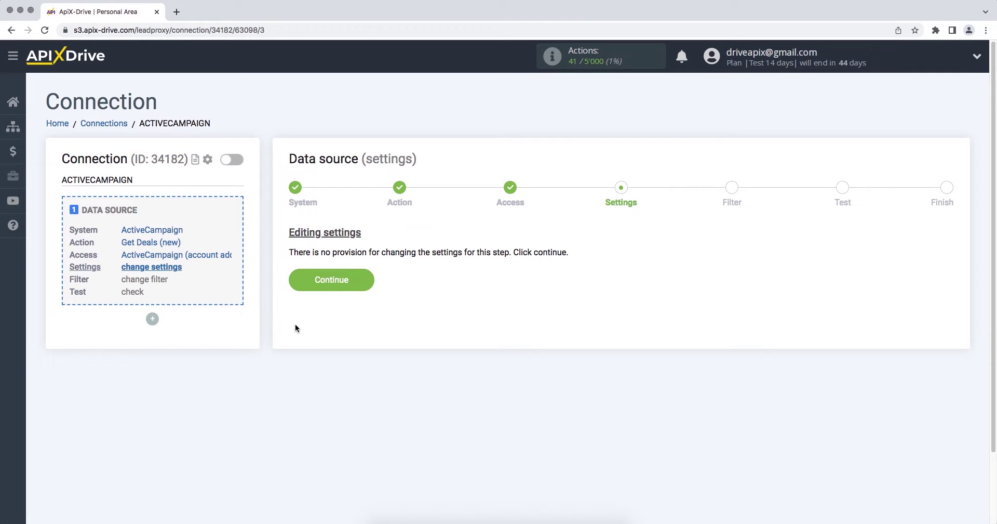
pyautogui.click(291, 287)
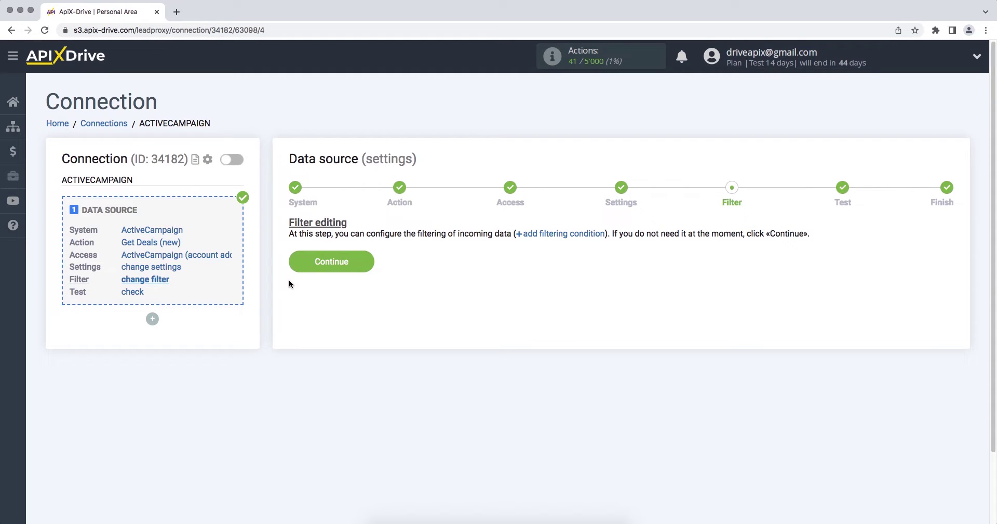
pyautogui.click(294, 266)
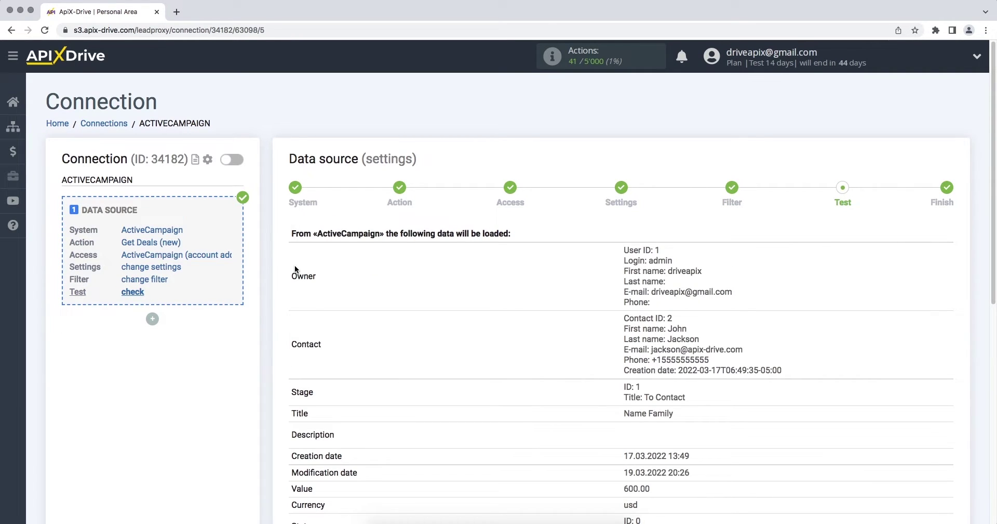
# Step: Review the sample ActiveCampaign deal data and finish the source setup
pyautogui.scroll(-3, 295, 268)
pyautogui.scroll(-1, 295, 268)
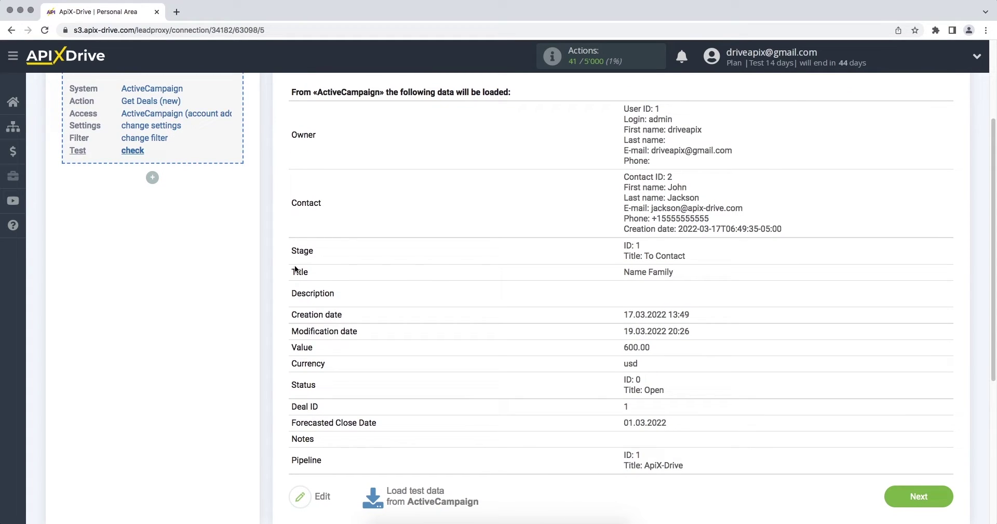
pyautogui.click(895, 497)
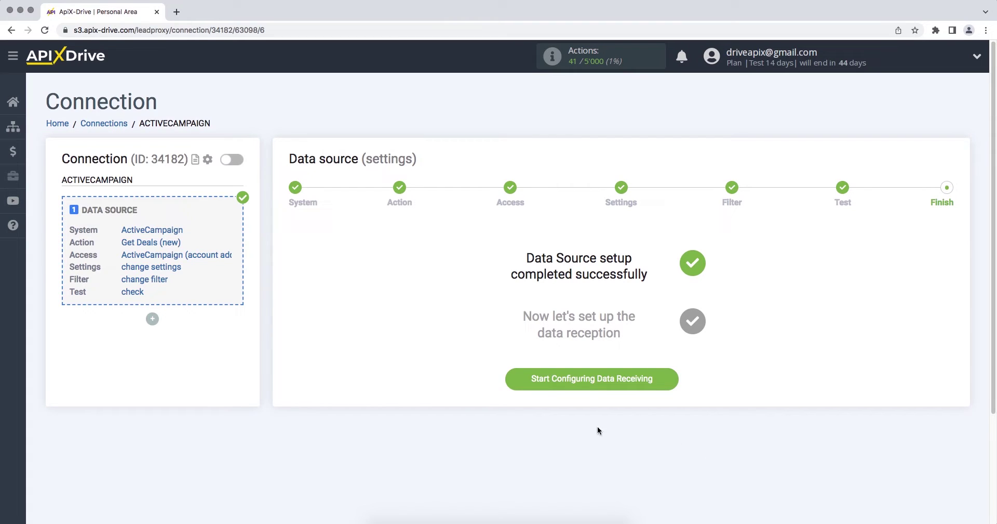
# Step: Begin data receiving setup with Constant Contact as the destination system
pyautogui.click(510, 379)
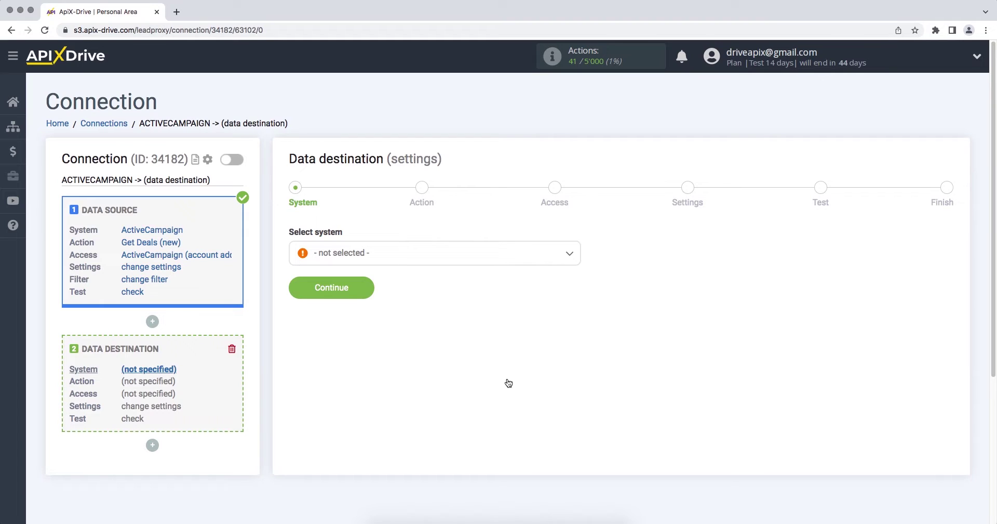
pyautogui.click(567, 255)
pyautogui.moveTo(576, 273); pyautogui.dragTo(580, 292)
pyautogui.click(410, 406)
pyautogui.click(294, 289)
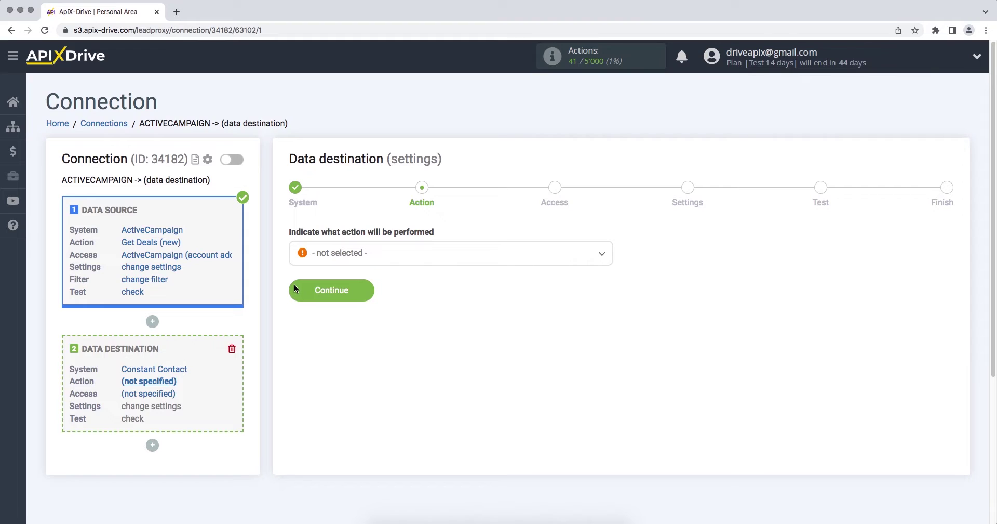
# Step: Set the destination action to Add or Change Contact and start connecting a Constant Contact account
pyautogui.click(355, 253)
pyautogui.click(362, 316)
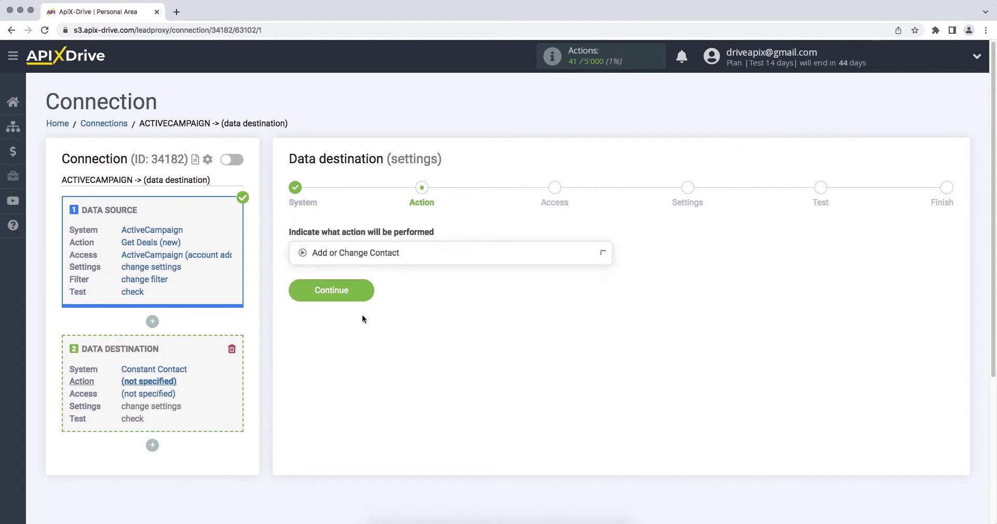
pyautogui.click(290, 289)
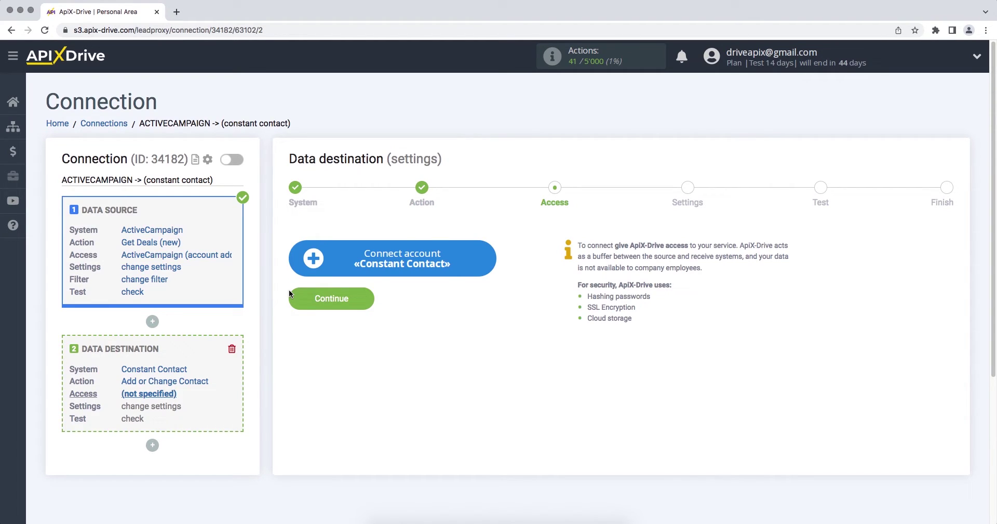
pyautogui.click(294, 267)
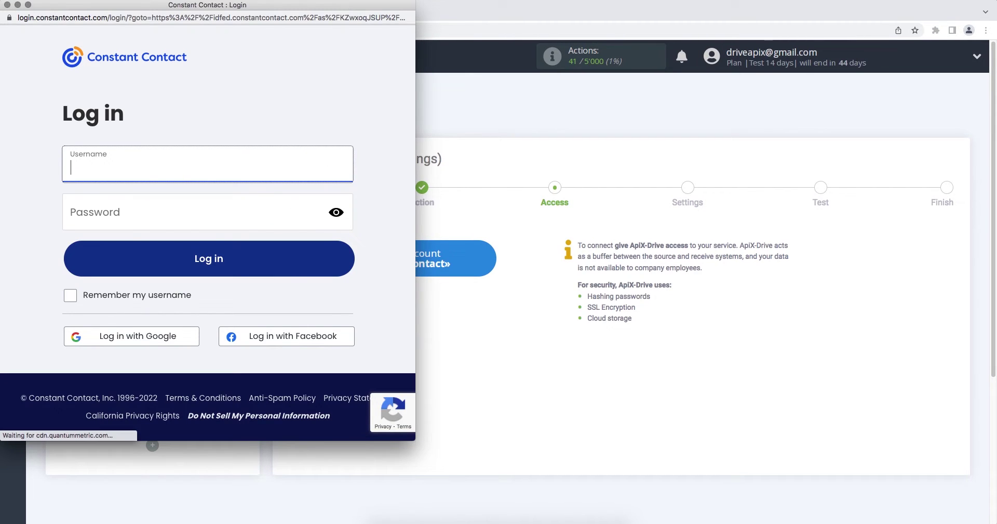
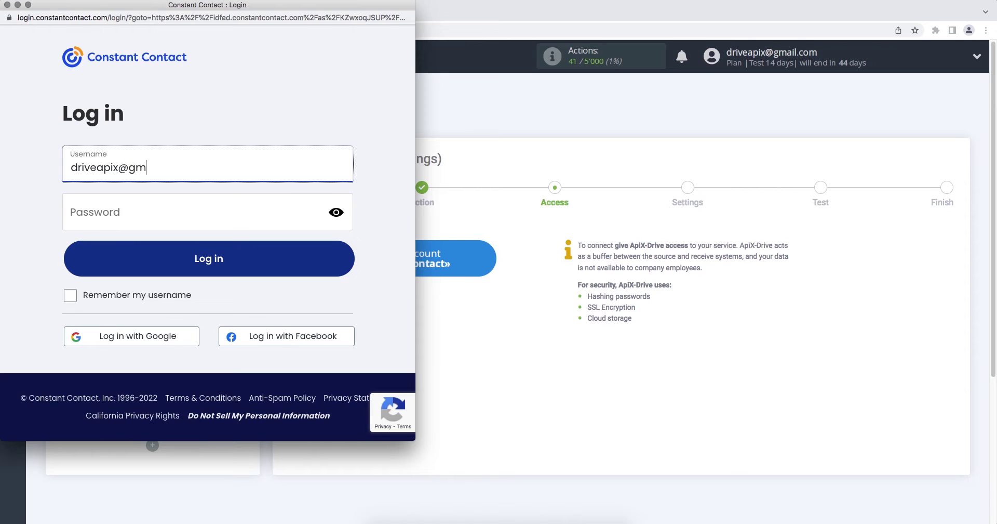
# Step: Log in to Constant Contact with the account e-mail and password
pyautogui.click(273, 217)
pyautogui.write('•••••')
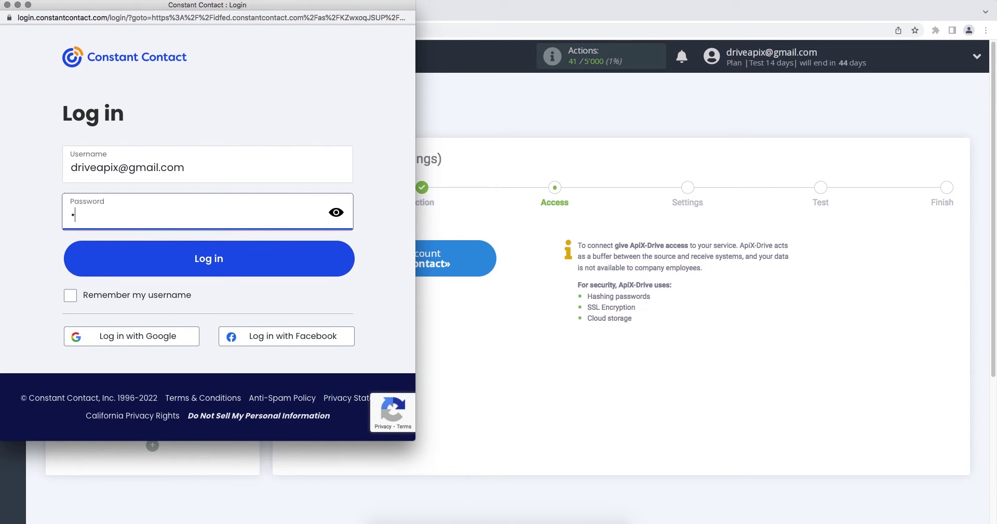
pyautogui.write('•••')
pyautogui.click(267, 259)
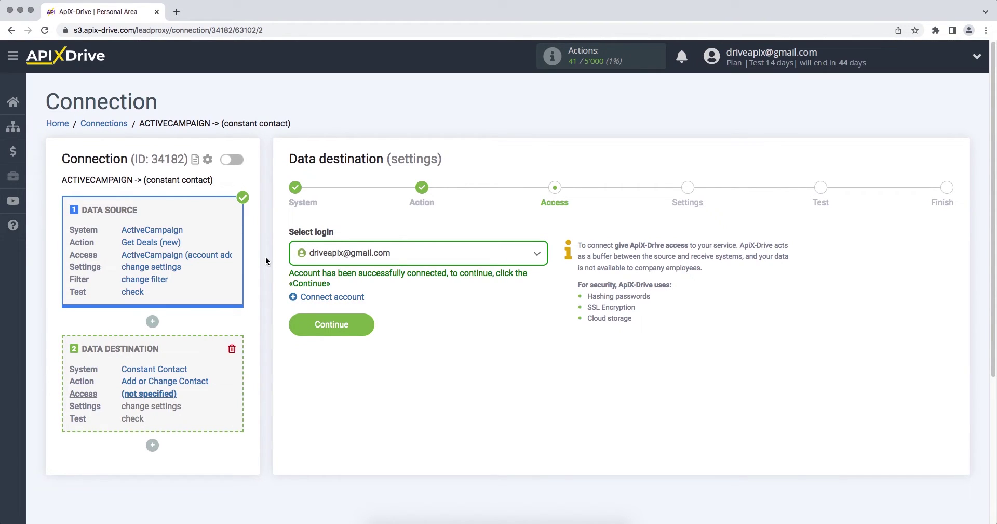
# Step: Choose the connected Constant Contact account as the destination login
pyautogui.click(312, 260)
pyautogui.click(332, 333)
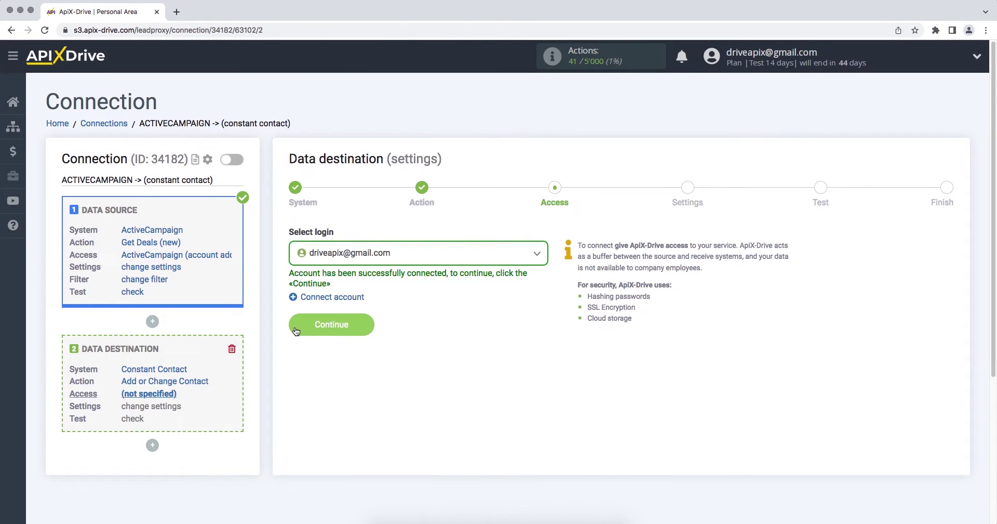
pyautogui.click(295, 327)
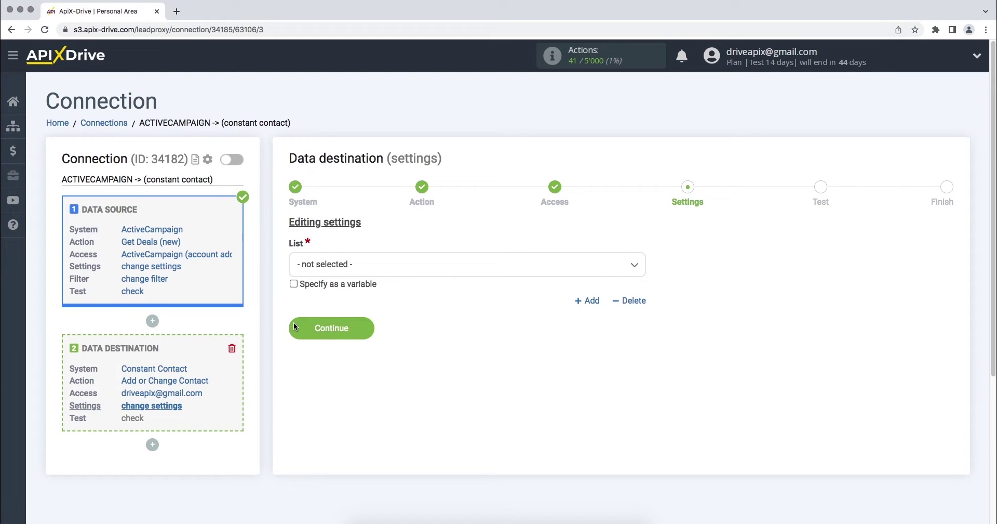
# Step: Send contacts to the General Interest list and fill E-mail from the contact's e-mail
pyautogui.click(344, 269)
pyautogui.click(331, 331)
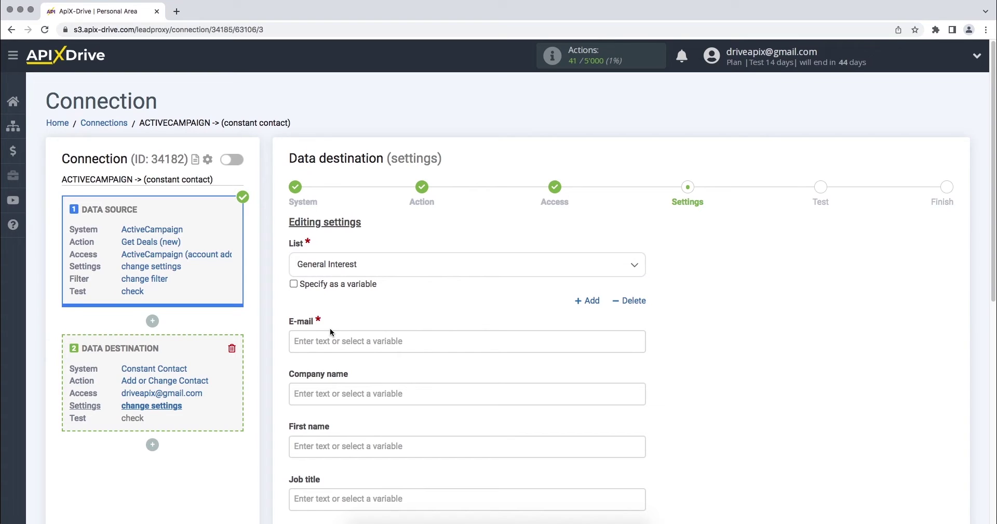
pyautogui.click(332, 340)
pyautogui.scroll(-4, 401, 326)
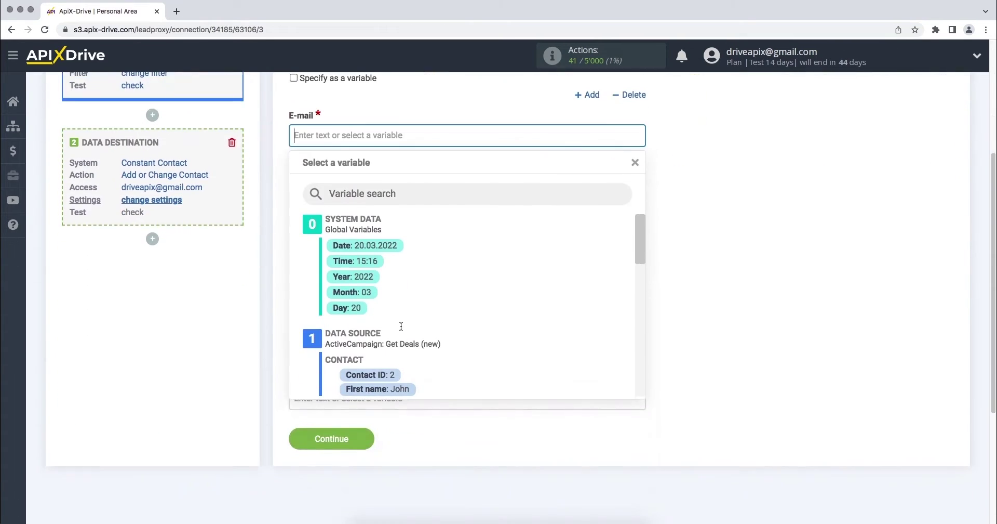
pyautogui.moveTo(645, 244); pyautogui.dragTo(641, 266)
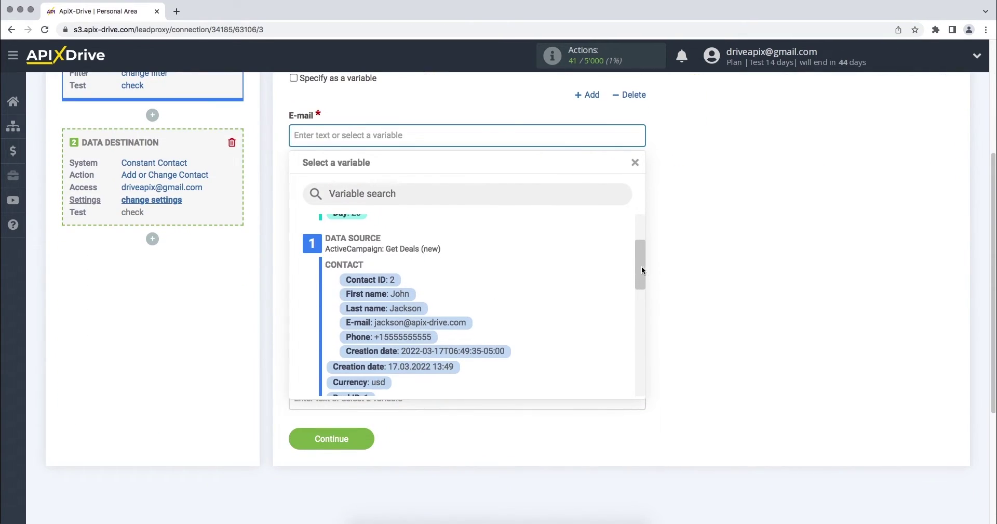
pyautogui.click(444, 324)
# Step: Map First name to the ActiveCampaign contact's First name field
pyautogui.click(430, 242)
pyautogui.scroll(-2, 434, 245)
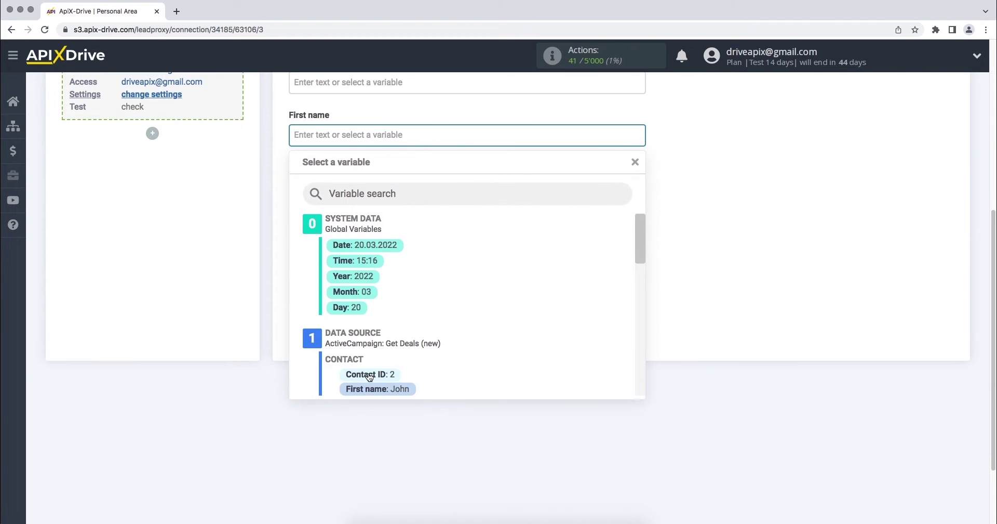
pyautogui.click(370, 389)
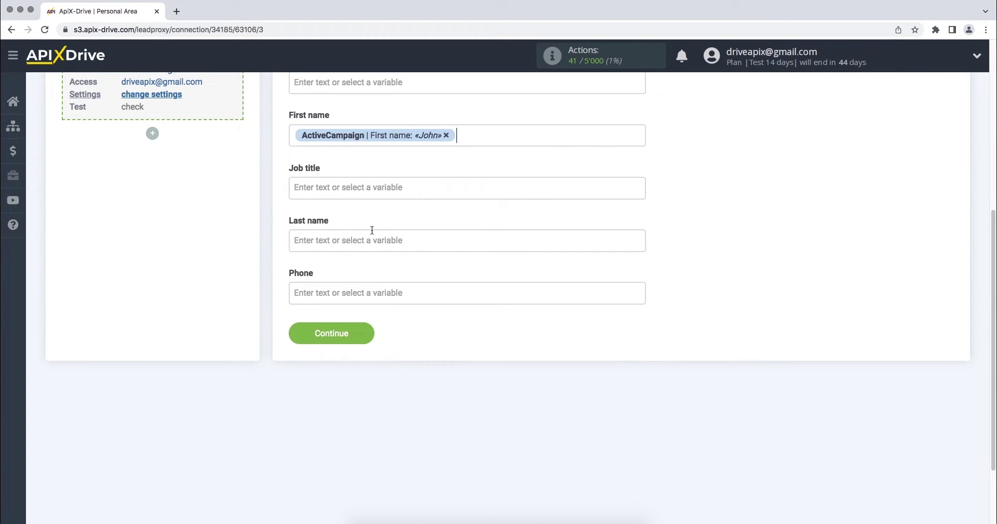
pyautogui.click(356, 193)
pyautogui.scroll(-1, 355, 193)
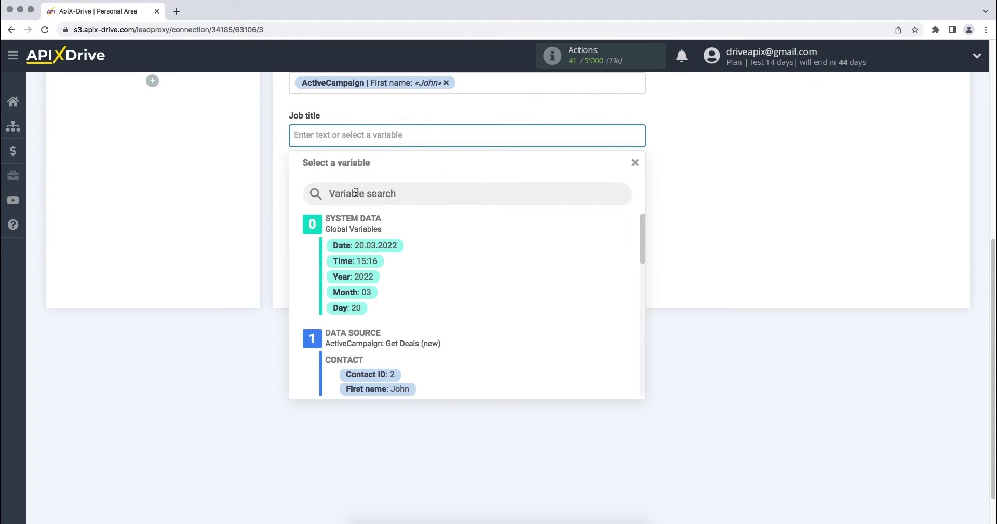
# Step: Set Job title to 'New contact from ActiveCampaing' and map Last name from ActiveCampaign
pyautogui.write('N')
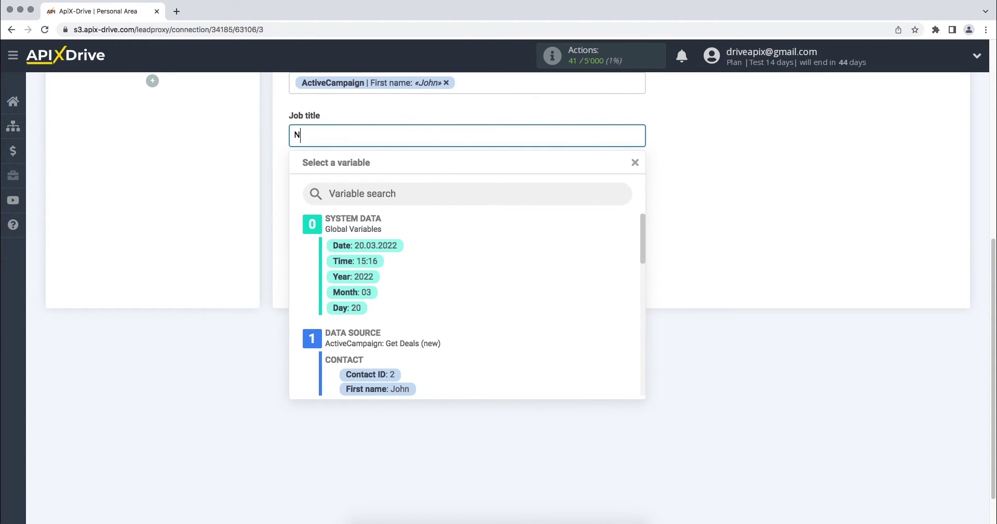
pyautogui.write('ew contact from ActiveCampaing')
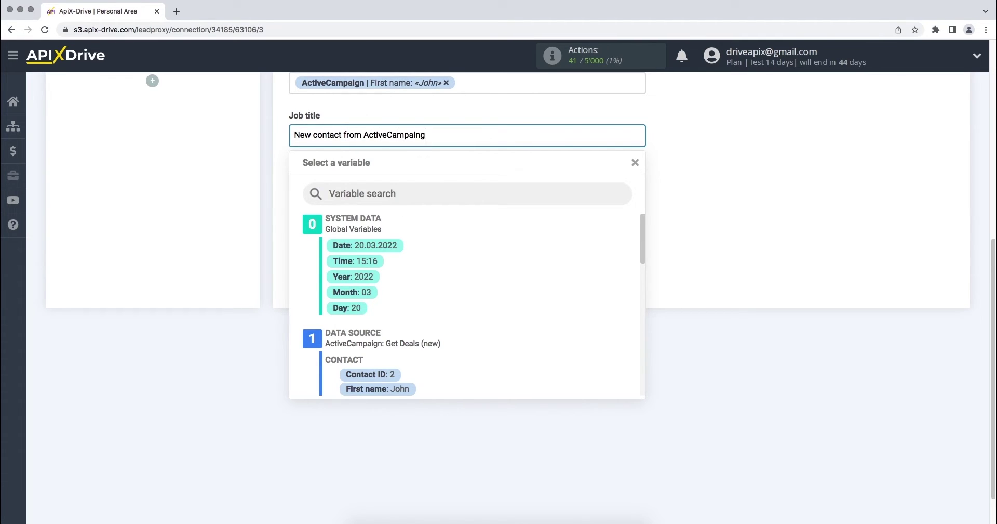
pyautogui.click(706, 232)
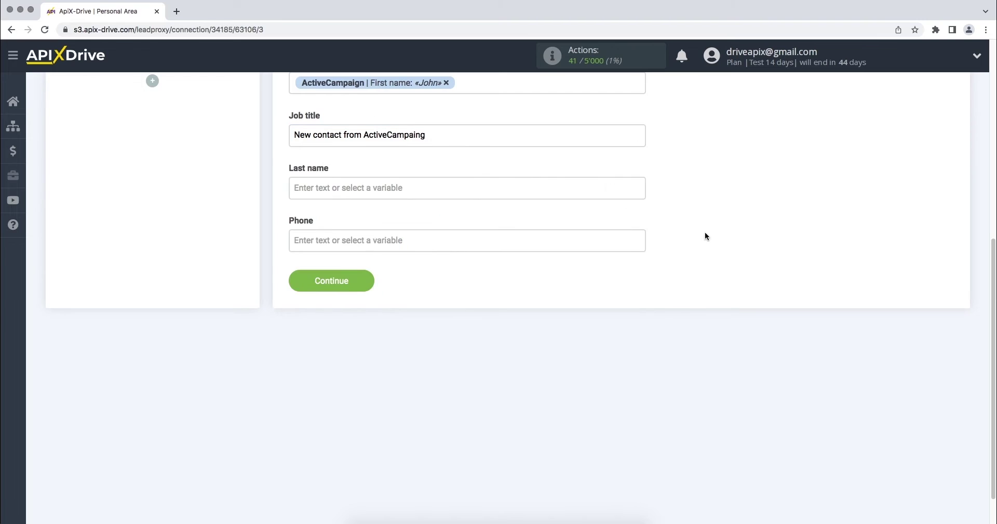
pyautogui.click(587, 189)
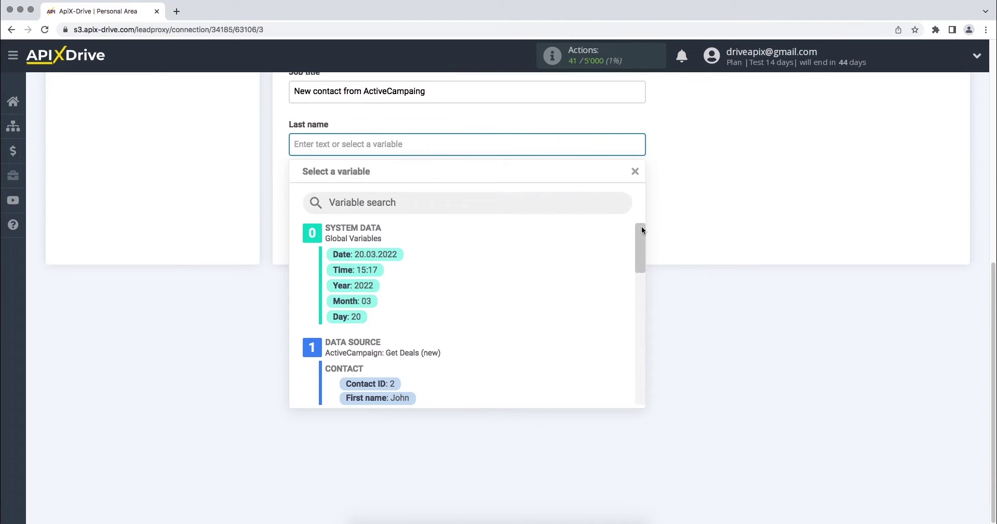
pyautogui.moveTo(641, 226); pyautogui.dragTo(522, 266)
pyautogui.click(419, 297)
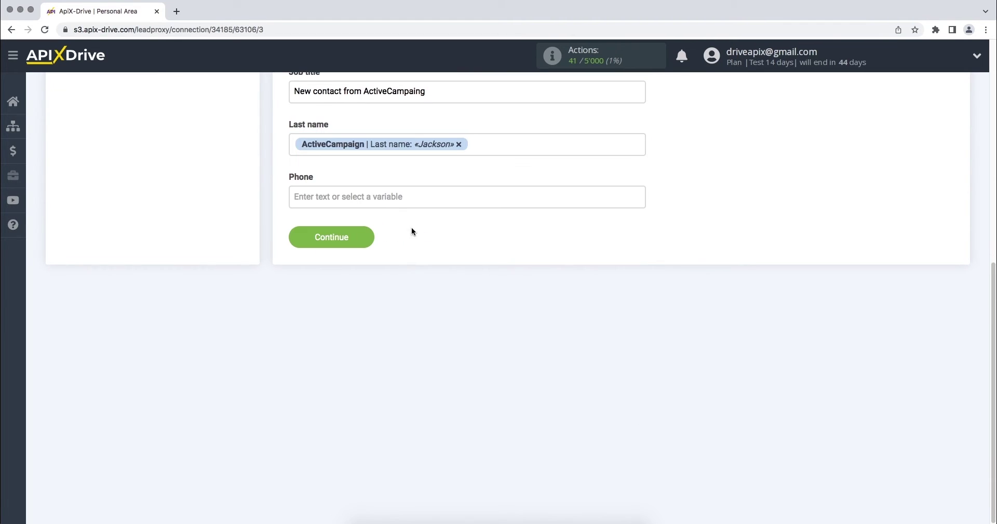
# Step: Map Phone from the ActiveCampaign contact and proceed to the test preview
pyautogui.click(415, 193)
pyautogui.moveTo(640, 295); pyautogui.dragTo(641, 332)
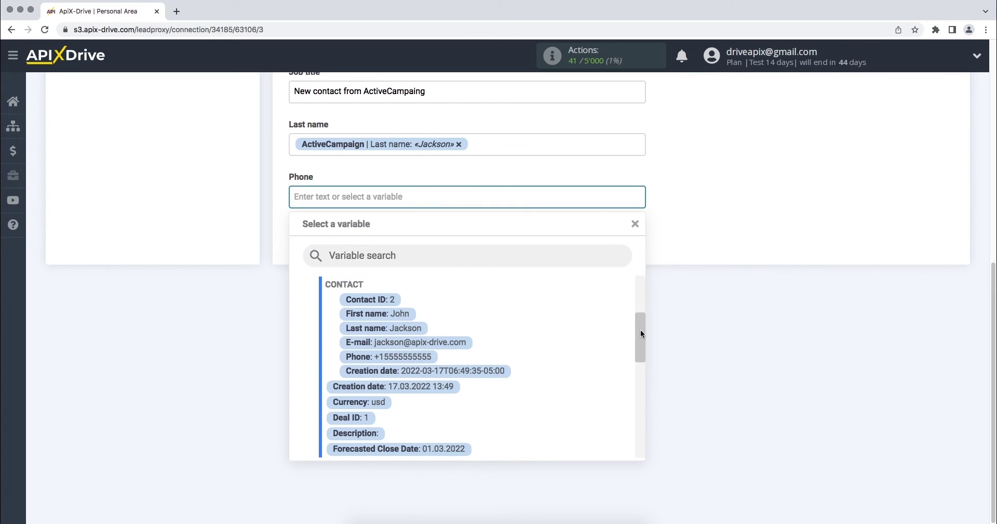
pyautogui.click(434, 285)
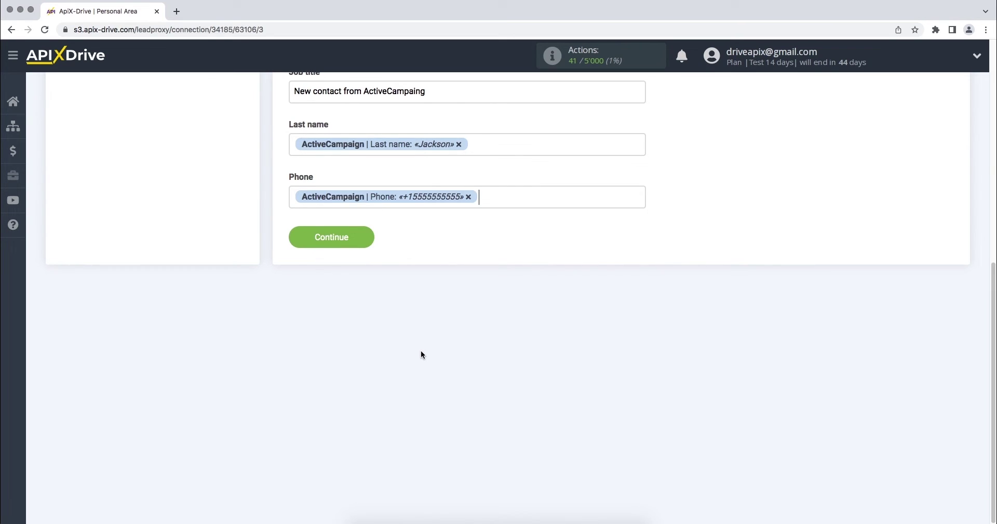
pyautogui.click(295, 243)
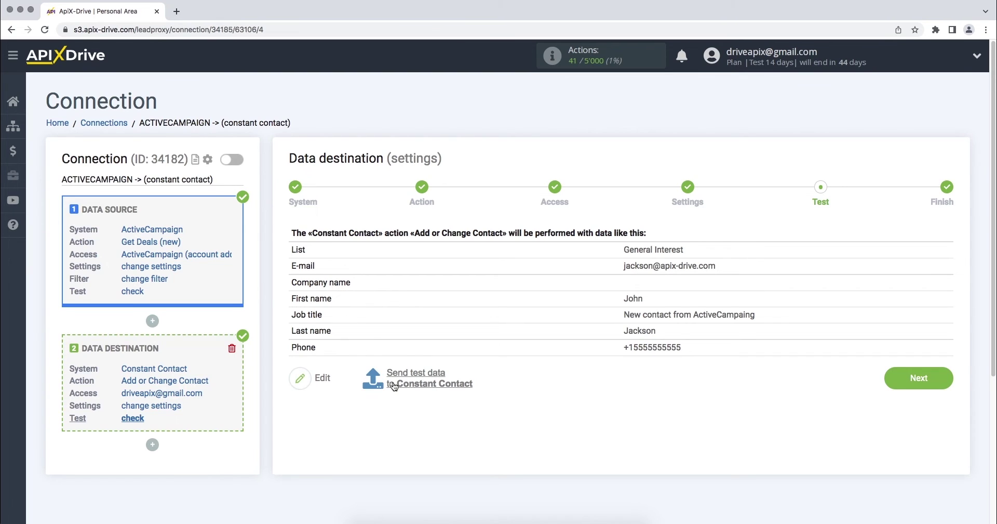
# Step: Send the sample contact to Constant Contact and check its mapped details in General Interest
pyautogui.click(393, 385)
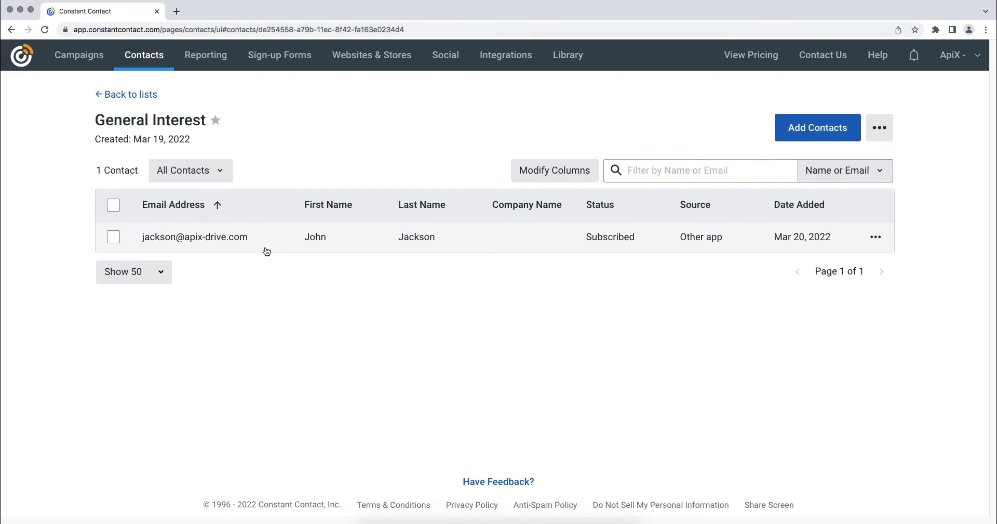
pyautogui.click(264, 244)
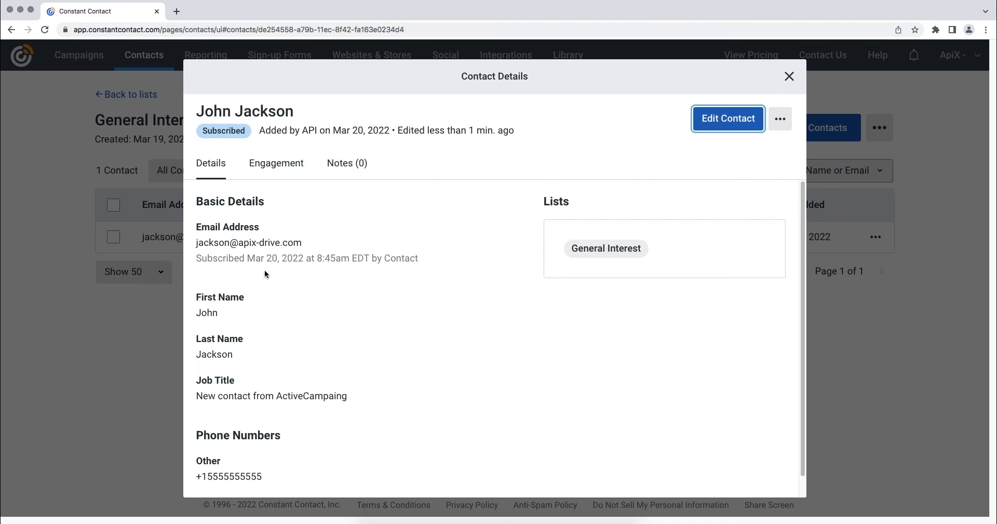
# Step: Back in ApiX-Drive, advance to the Finish step and enable auto-update for the connection
pyautogui.press('super+grave')
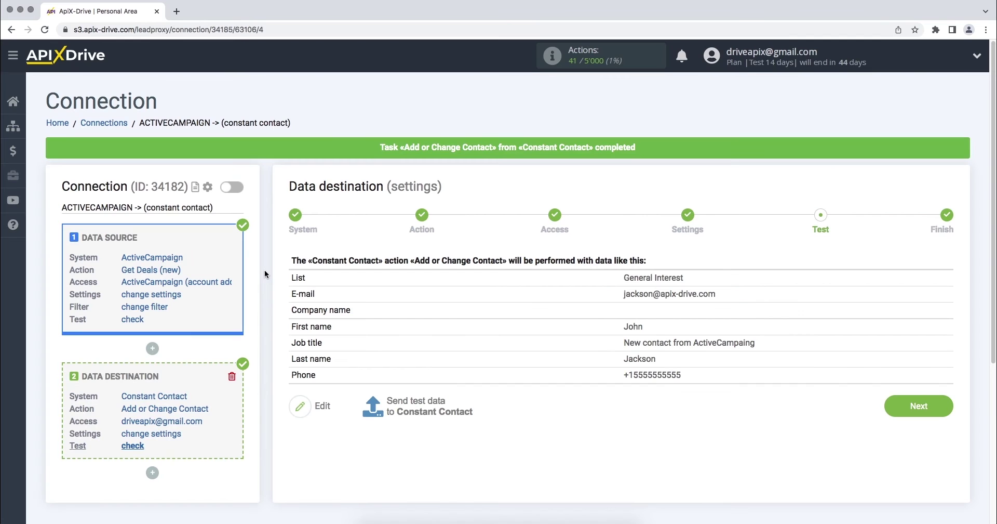
pyautogui.click(893, 411)
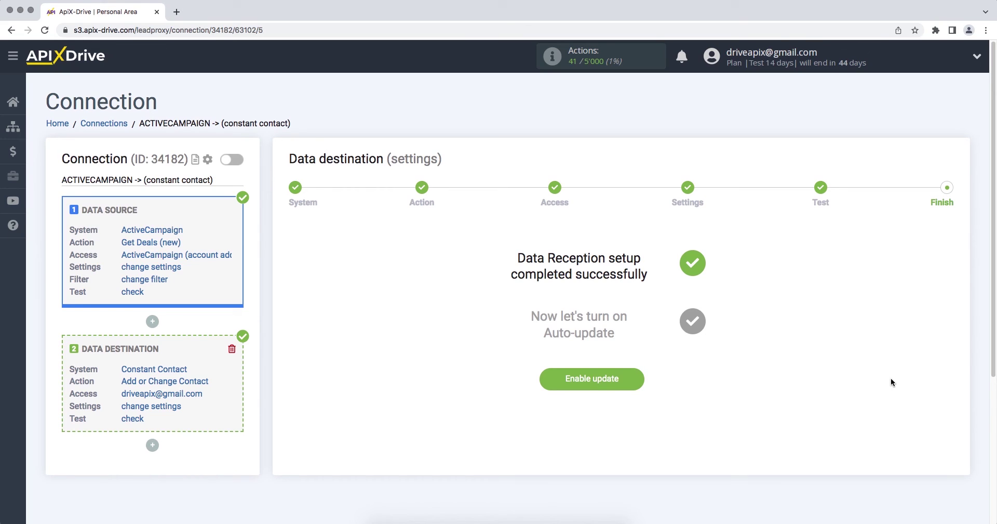
pyautogui.click(549, 378)
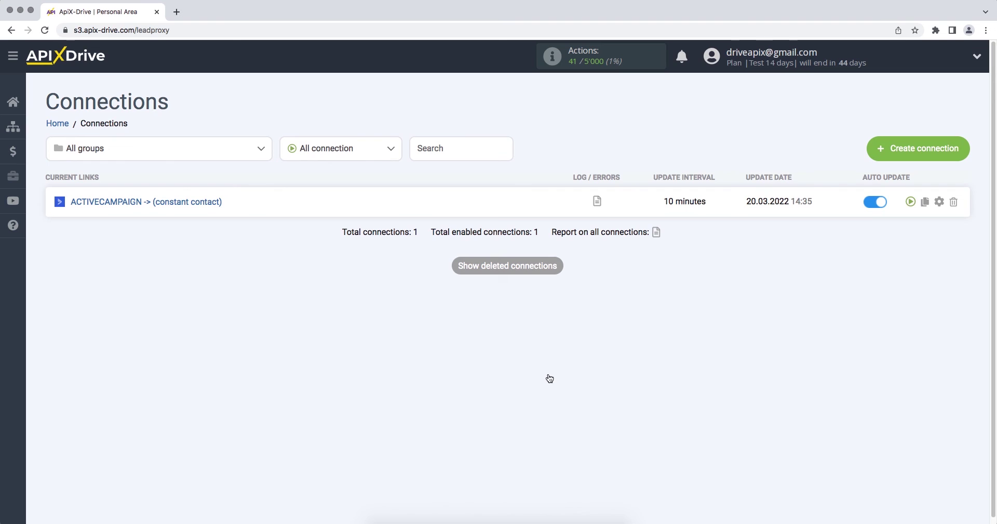
# Step: Change the connection's update interval from 10 to 5 minutes and save the settings
pyautogui.click(940, 204)
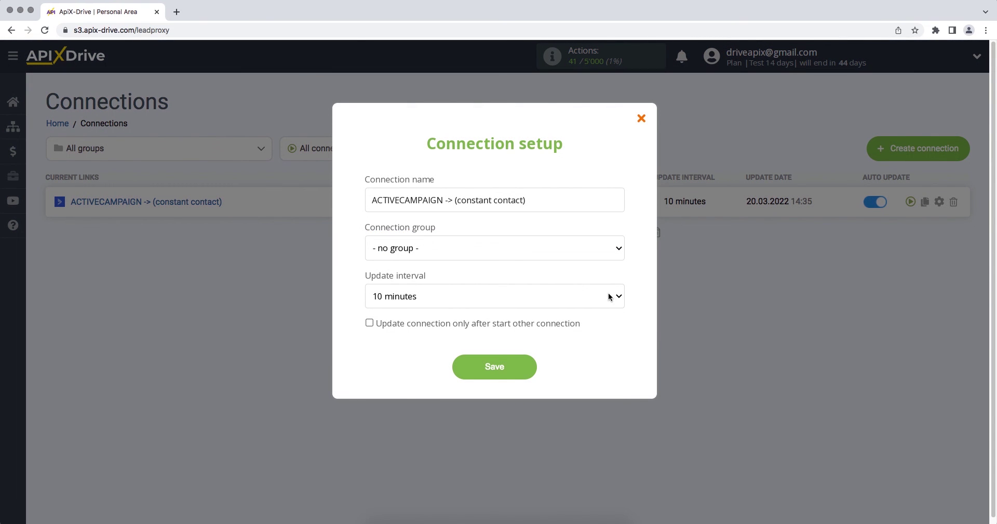
pyautogui.click(609, 292)
pyautogui.click(609, 289)
pyautogui.click(459, 369)
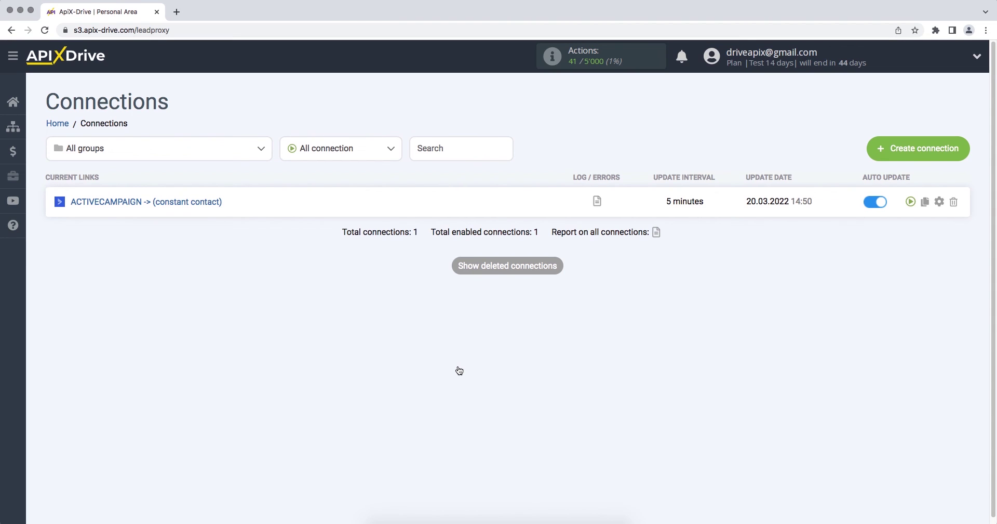